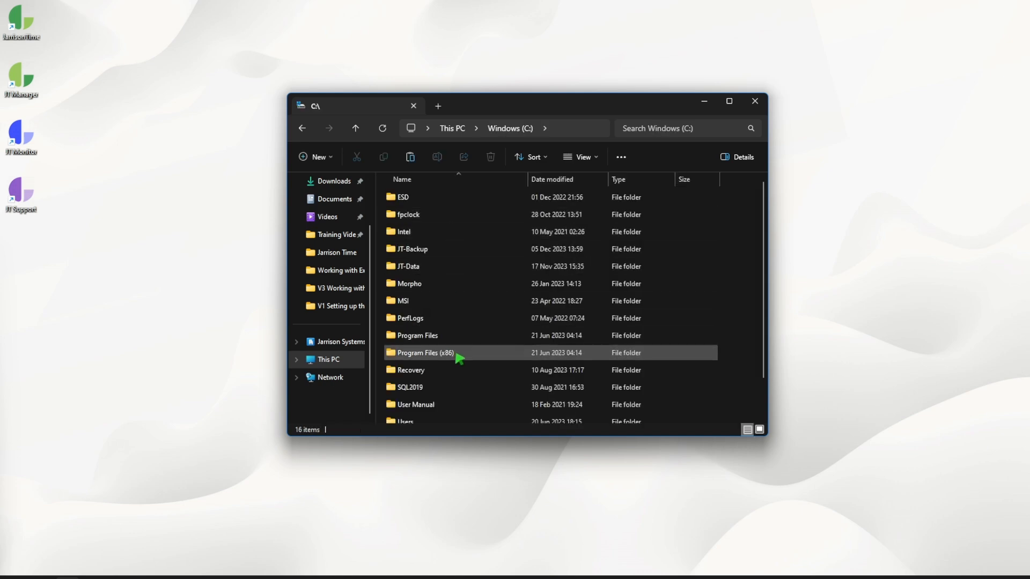
# - Open the folder C:\Program Files (x86)\Jarrison Systems\Jarrison Time
pyautogui.doubleClick(458, 355)
pyautogui.doubleClick(455, 322)
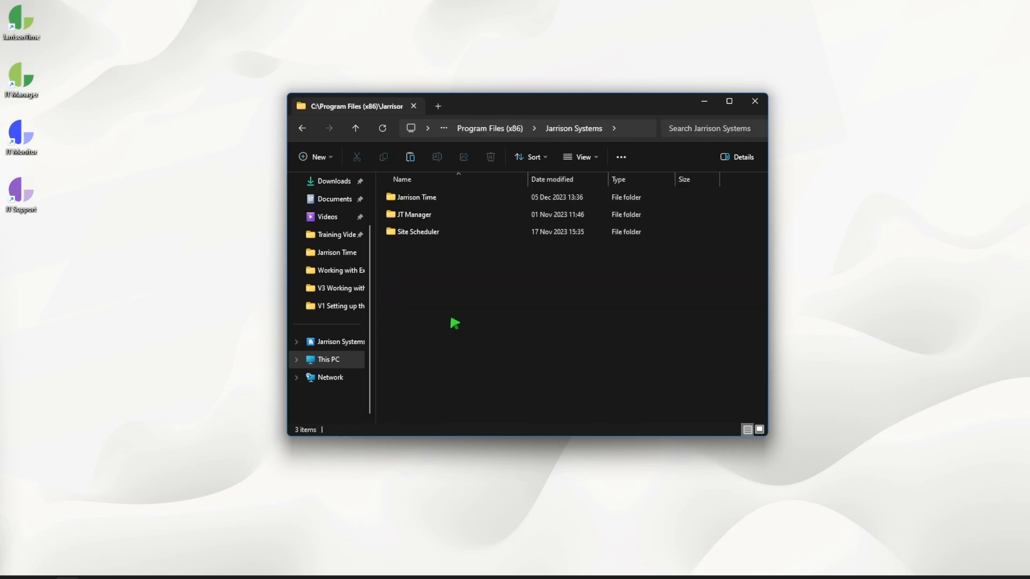
pyautogui.doubleClick(455, 205)
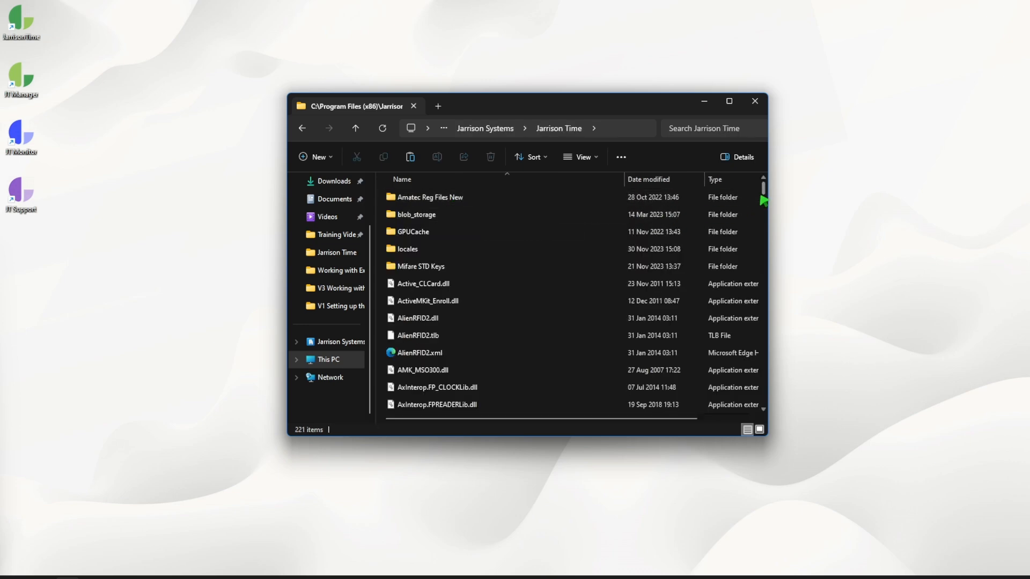
# - Copy Template for Import Clockings from File.csv from the Jarrison Time folder to the desktop
pyautogui.moveTo(763, 200); pyautogui.dragTo(766, 398)
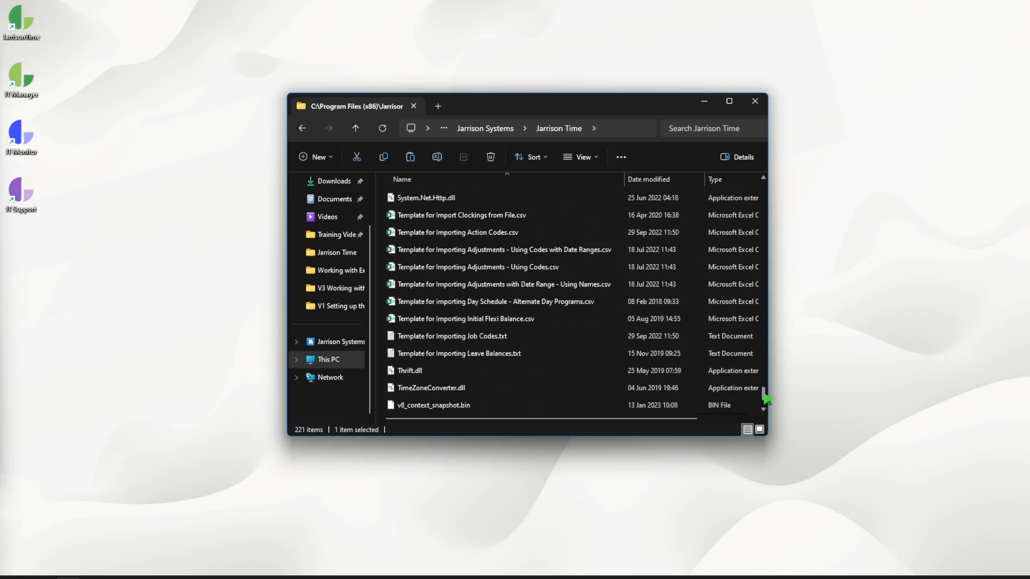
pyautogui.click(547, 220)
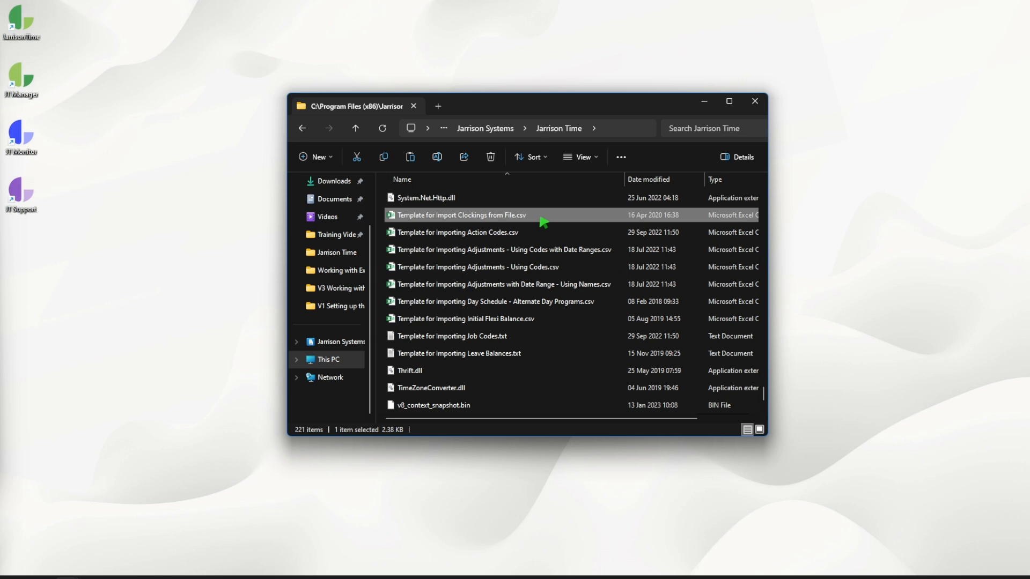
pyautogui.rightClick(543, 221)
pyautogui.click(579, 237)
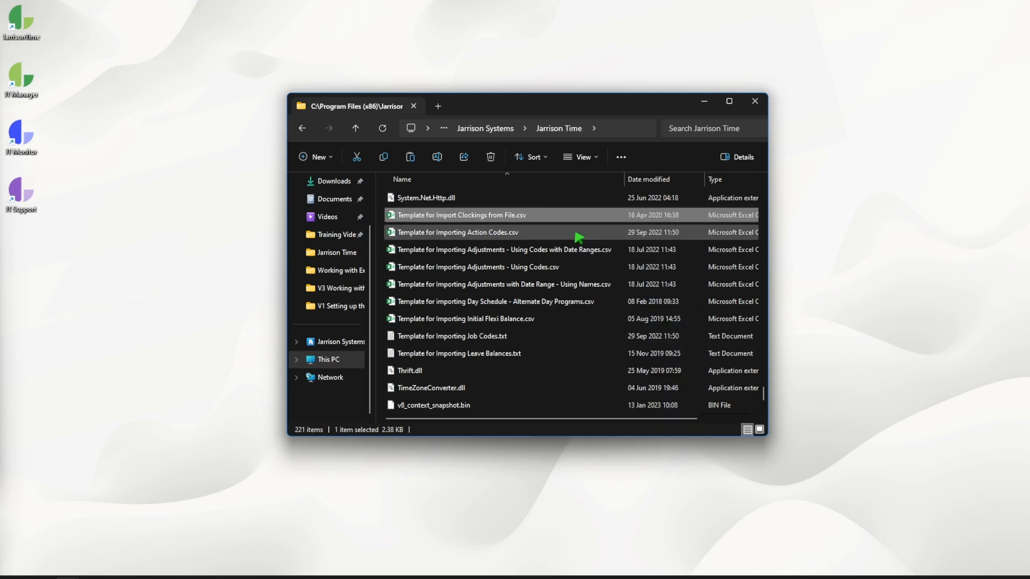
pyautogui.rightClick(47, 270)
pyautogui.click(55, 278)
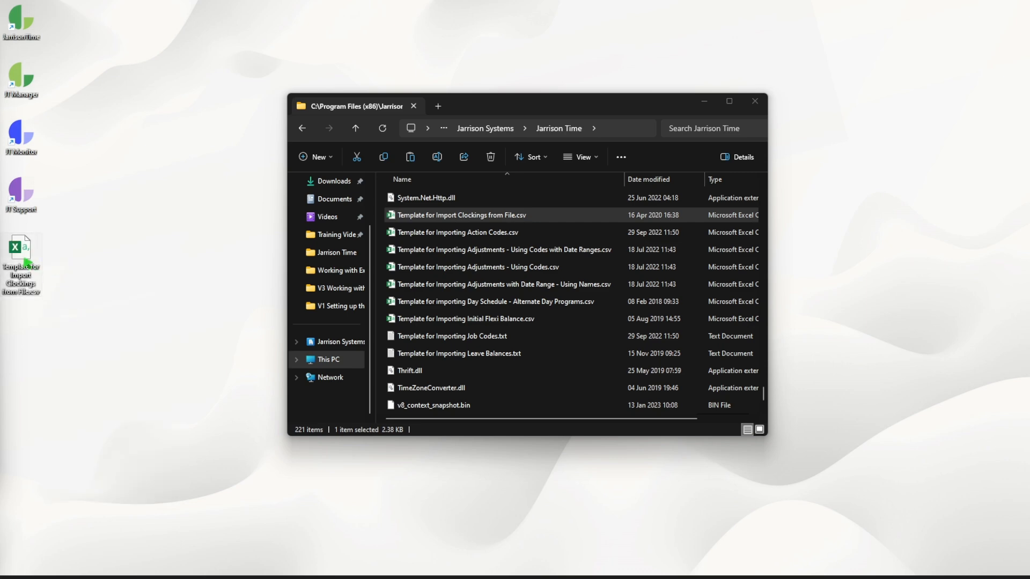
# - Open the desktop copy of the import clockings template in Excel and maximize its window
pyautogui.doubleClick(22, 252)
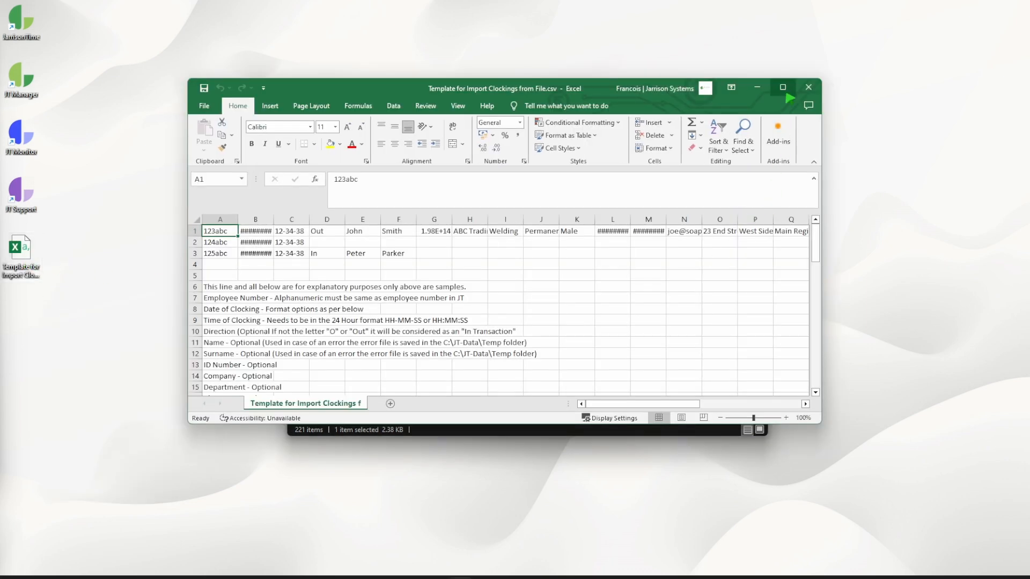
pyautogui.click(783, 88)
# - Review the template's field explanations for employee number, date and time of clocking, plus the notes and optional date formats
pyautogui.click(41, 195)
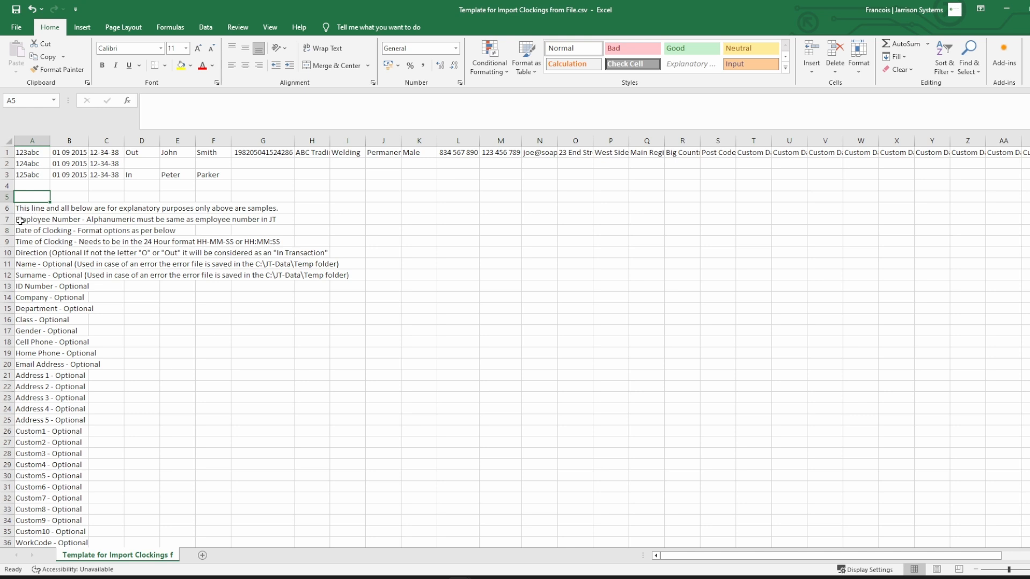
pyautogui.click(23, 220)
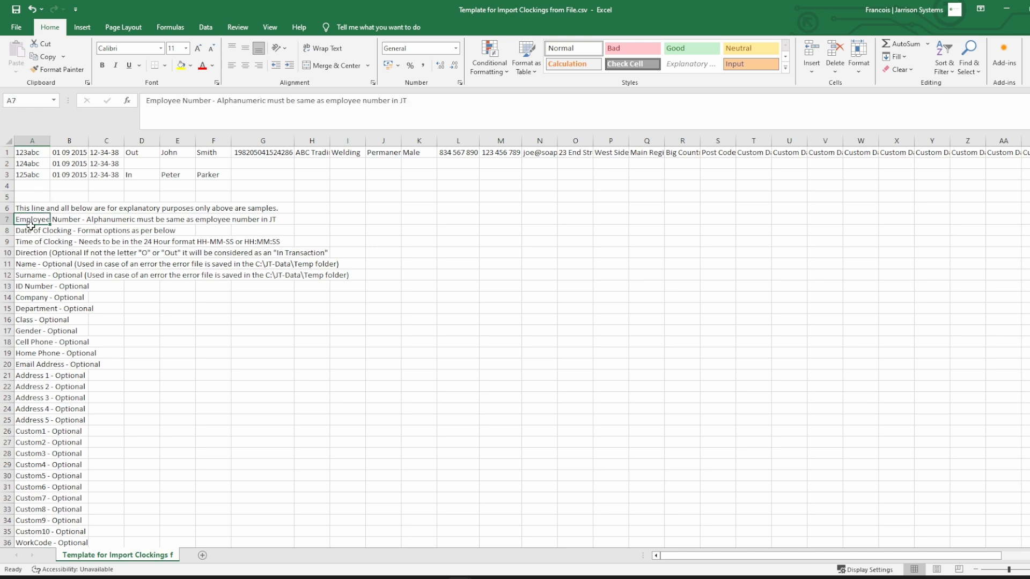
pyautogui.click(25, 231)
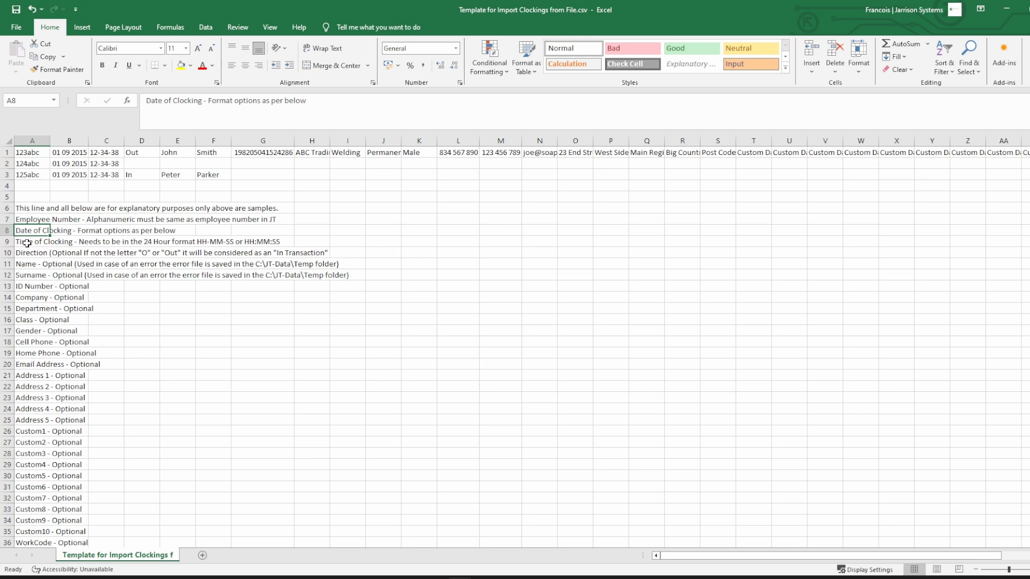
pyautogui.click(24, 243)
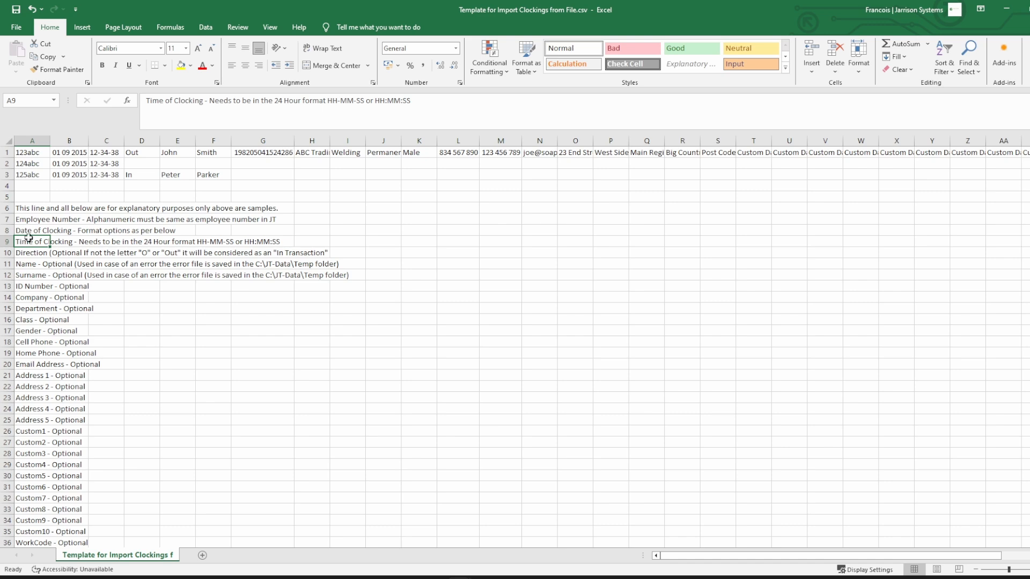
pyautogui.scroll(-5, 28, 238)
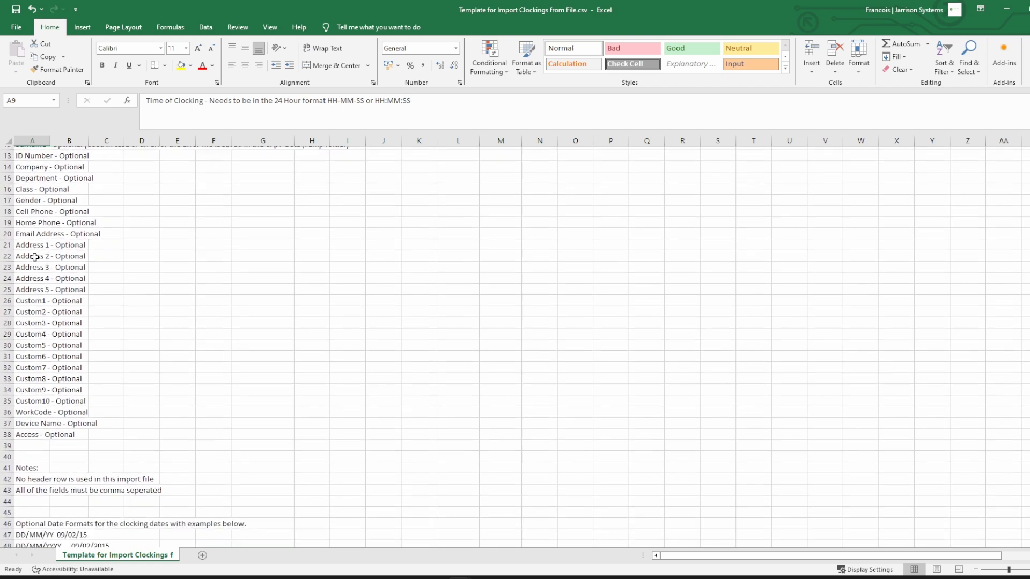
pyautogui.scroll(-1, 43, 295)
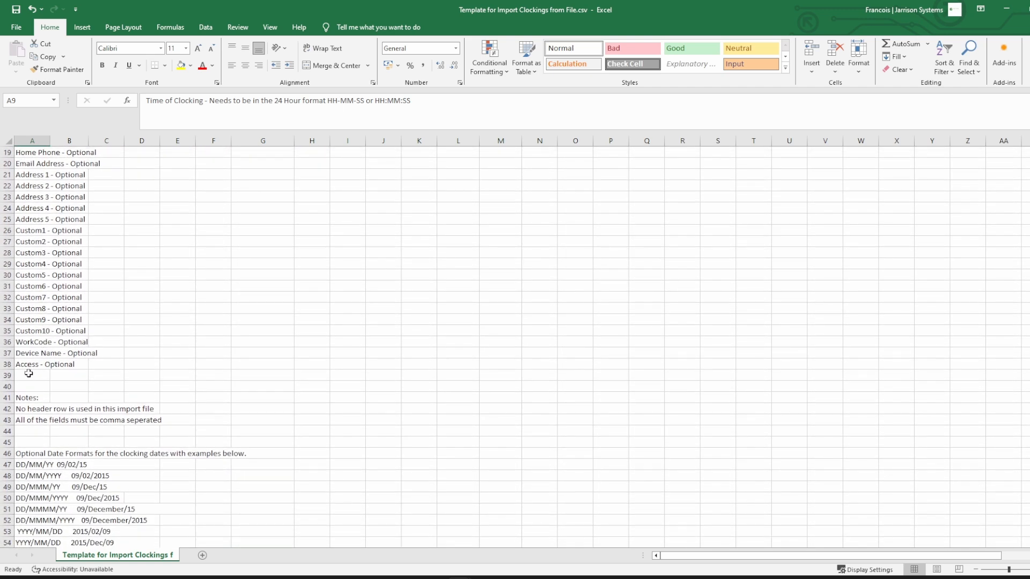
pyautogui.scroll(-3, 31, 375)
pyautogui.click(38, 342)
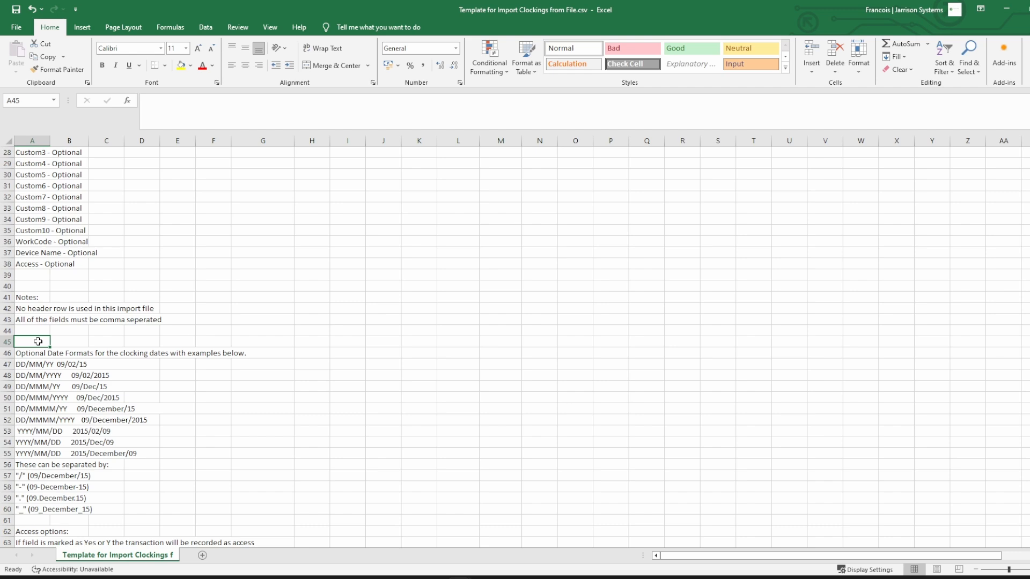
pyautogui.scroll(9, 38, 342)
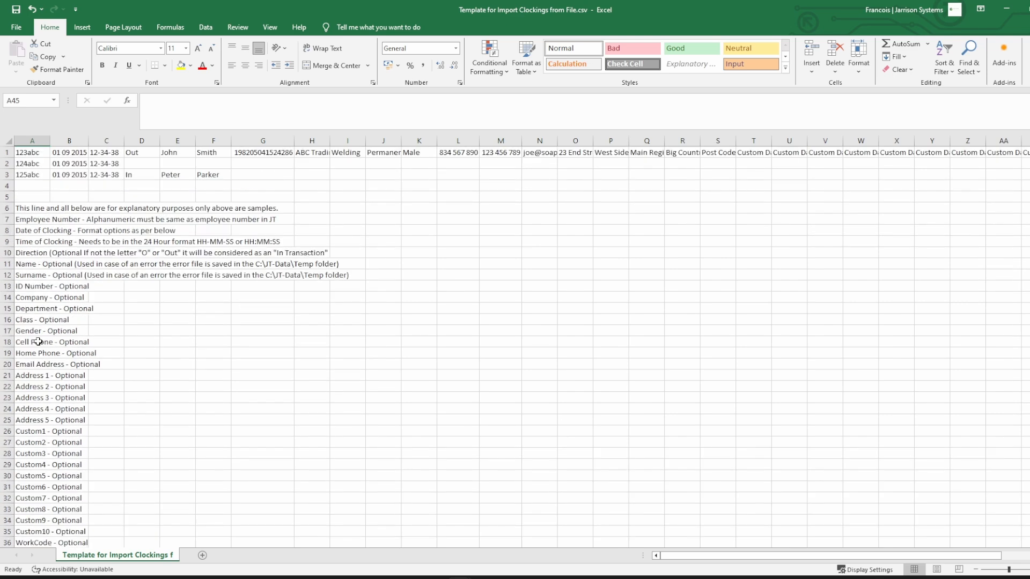
# - Clear the explanatory text from cell A5 to the end of the template sheet
pyautogui.click(29, 196)
pyautogui.hotkey('ctrl', 'shift', 'End')
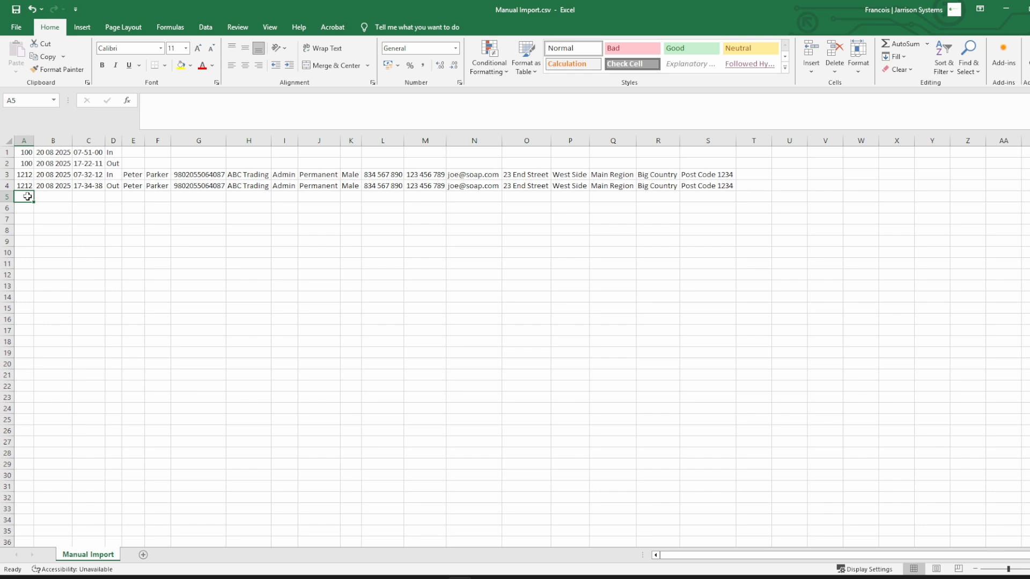
# - Save the clockings file to the Desktop as Manual Import.csv in CSV (Comma delimited) format
pyautogui.click(17, 26)
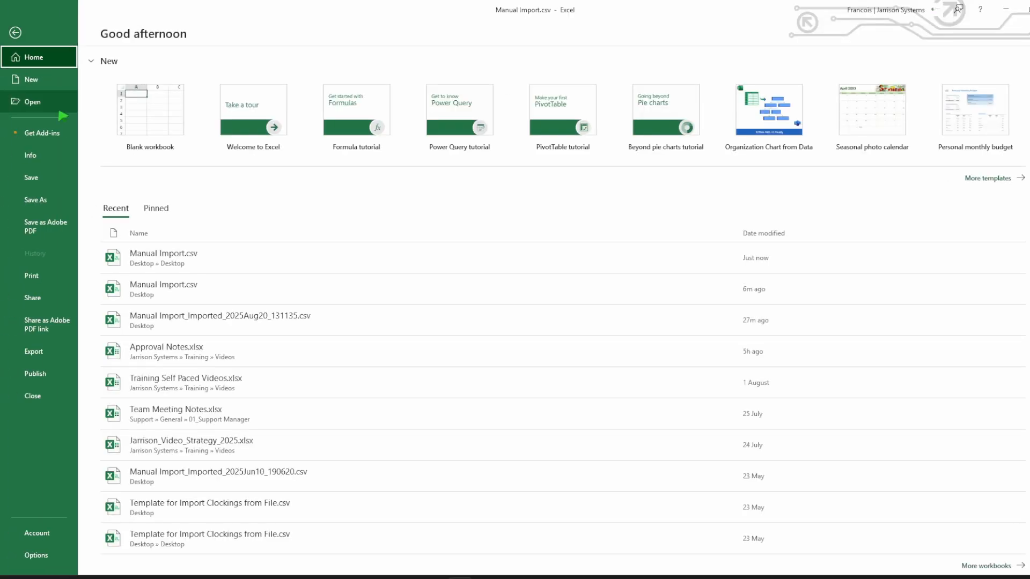
pyautogui.click(45, 202)
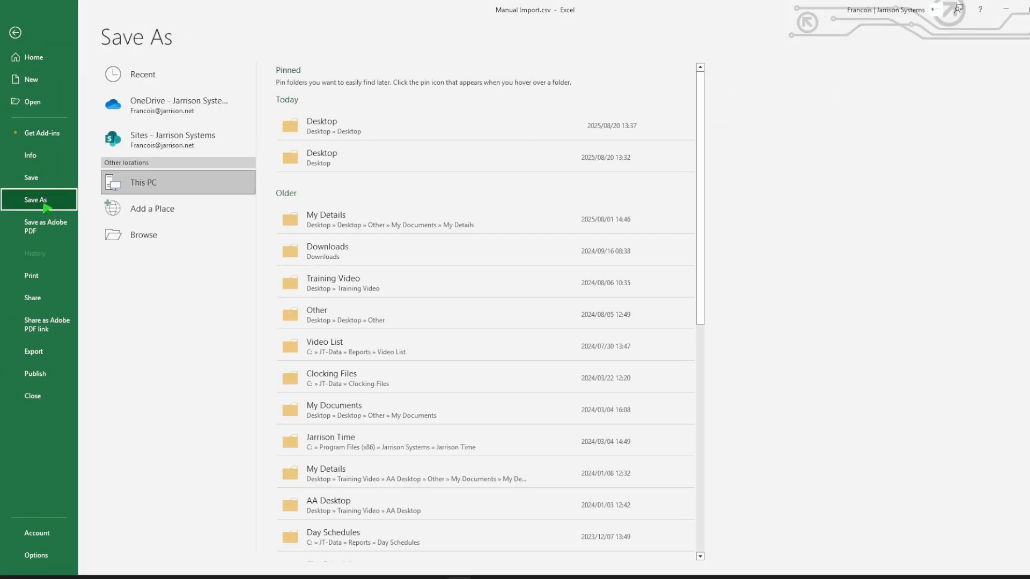
pyautogui.click(352, 162)
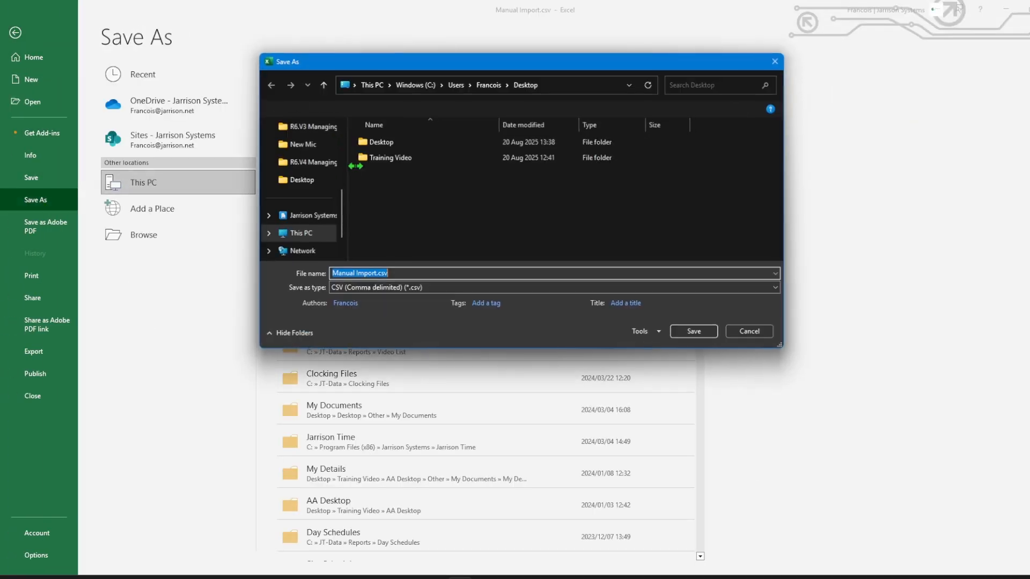
pyautogui.click(401, 278)
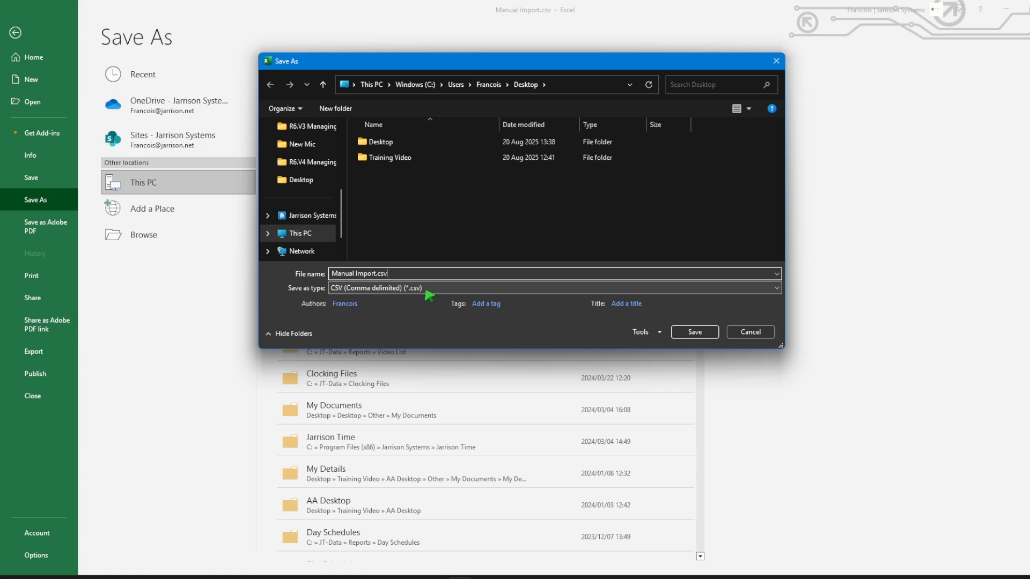
pyautogui.click(706, 337)
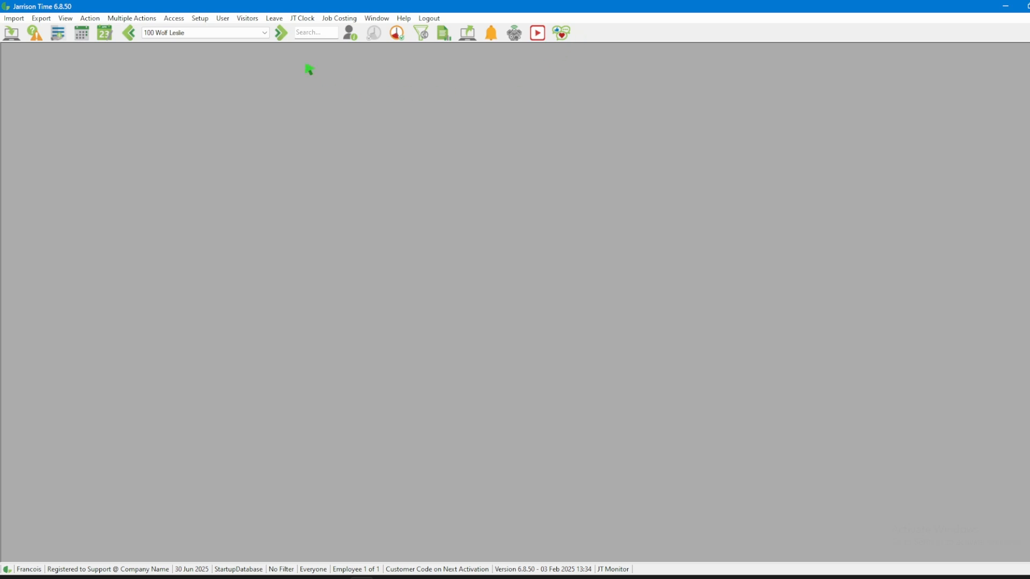
# - Switch to Jarrison Time and check which employees are in the employee selection list
pyautogui.click(262, 34)
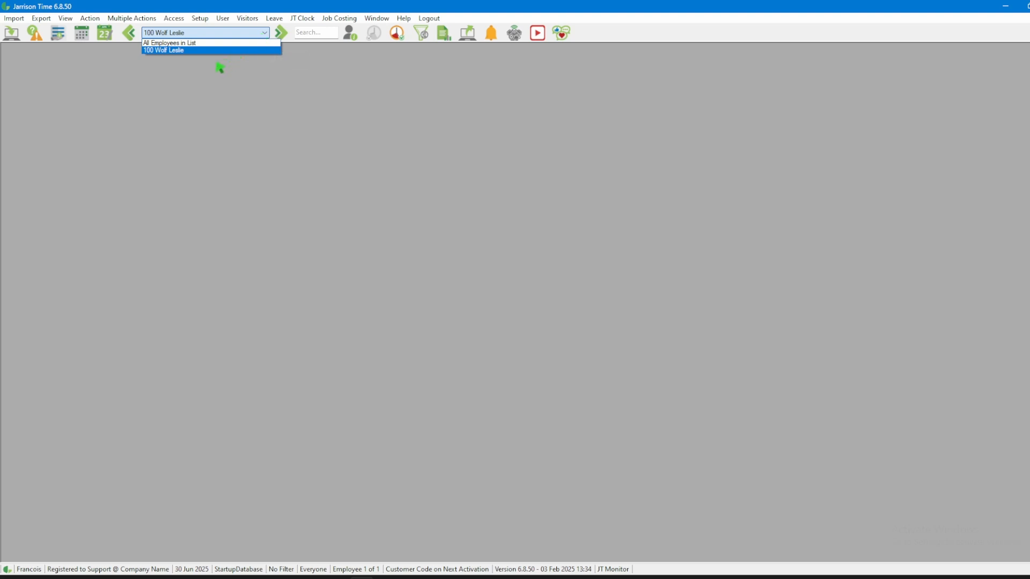
pyautogui.click(140, 63)
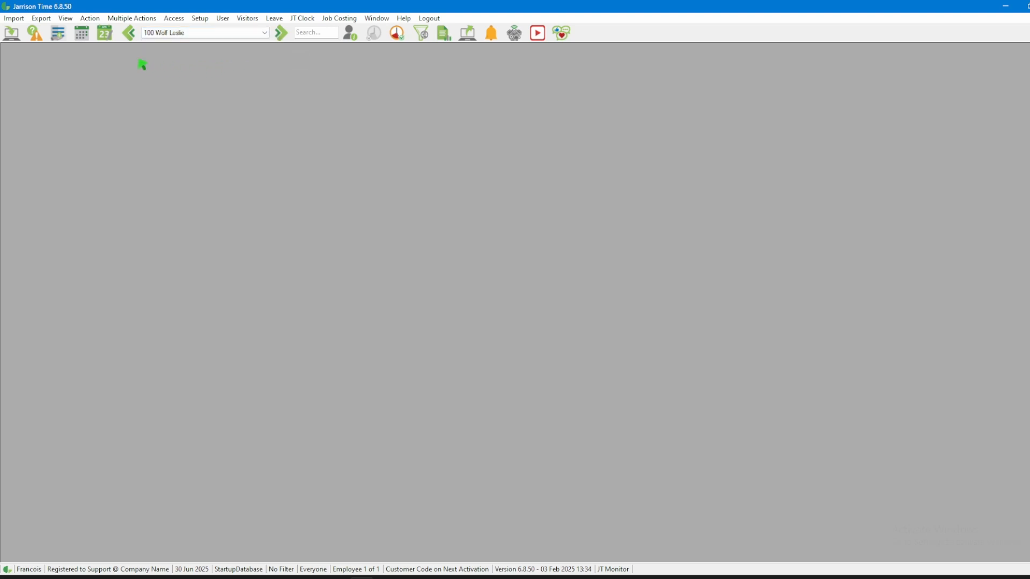
# - Import the clockings from Manual Import.csv on the Desktop using Import Clockings
pyautogui.click(14, 19)
pyautogui.click(31, 32)
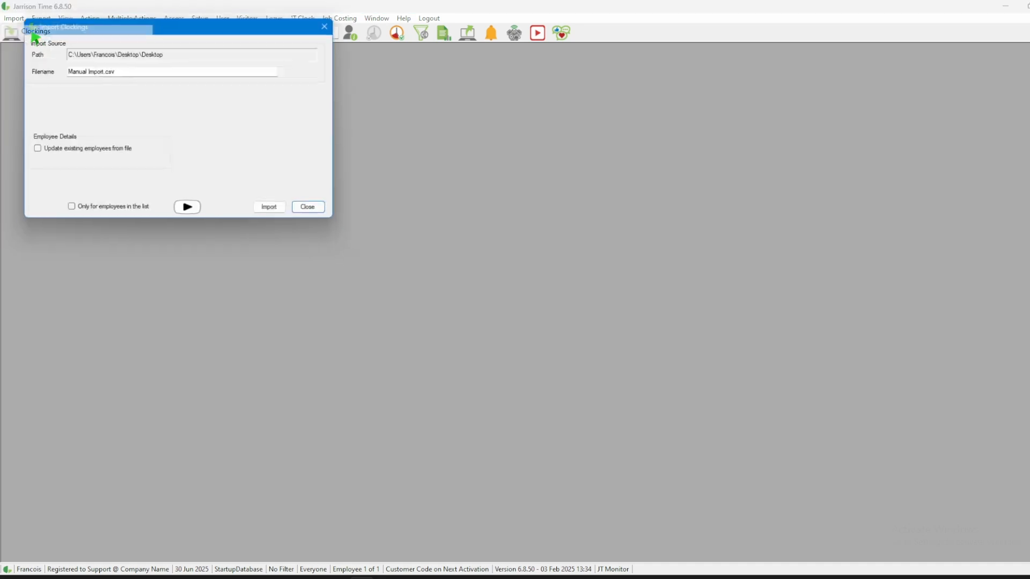
pyautogui.moveTo(94, 26); pyautogui.dragTo(92, 55)
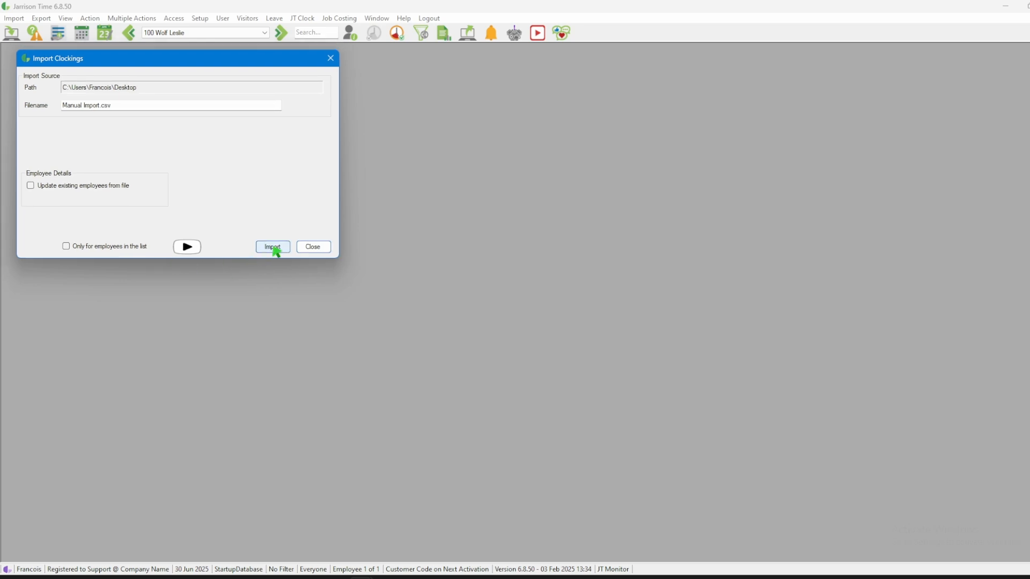
pyautogui.click(273, 247)
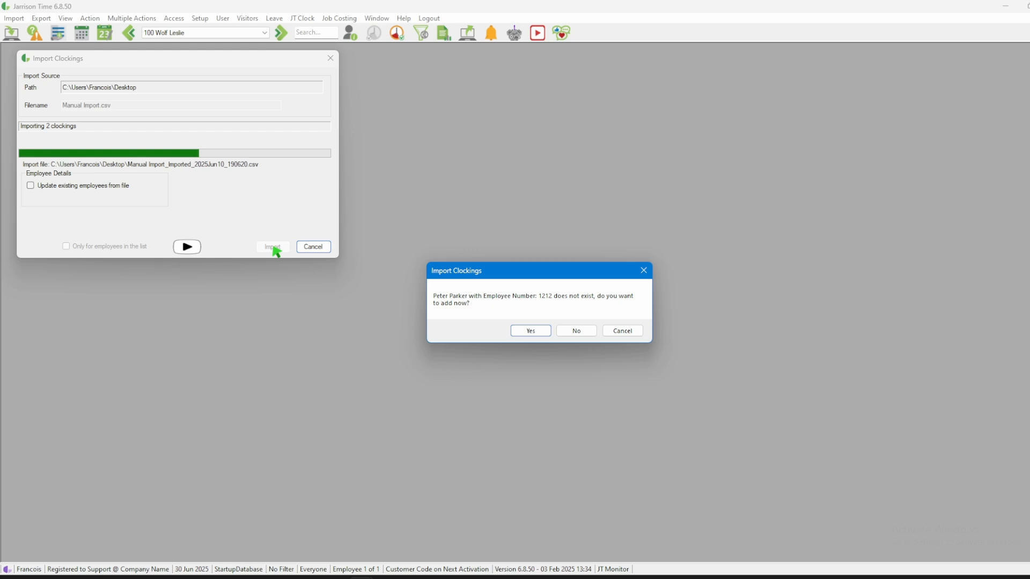
# - Add the missing employee from the import file with a class selected, and close the clockings import
pyautogui.click(540, 332)
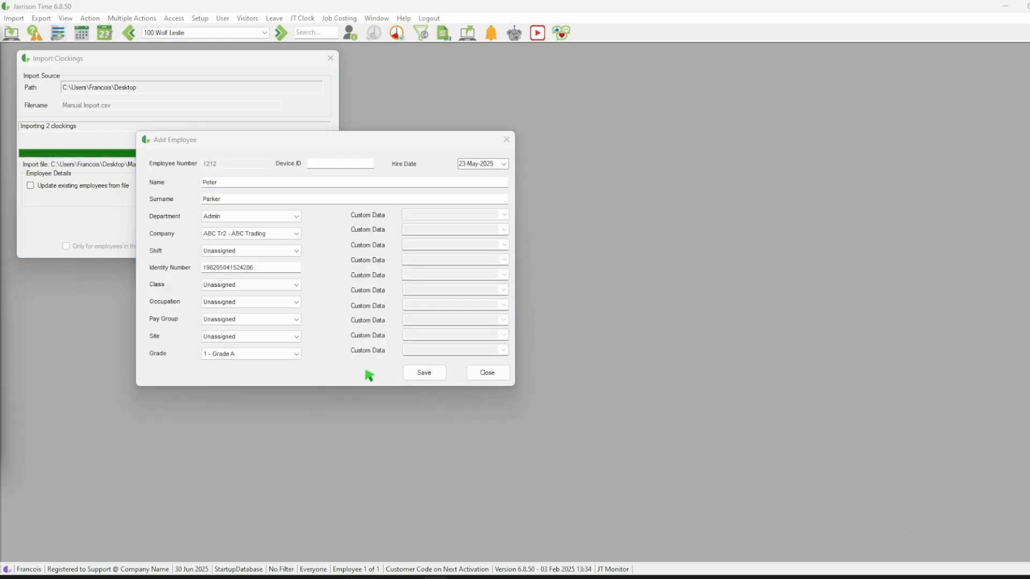
pyautogui.click(389, 368)
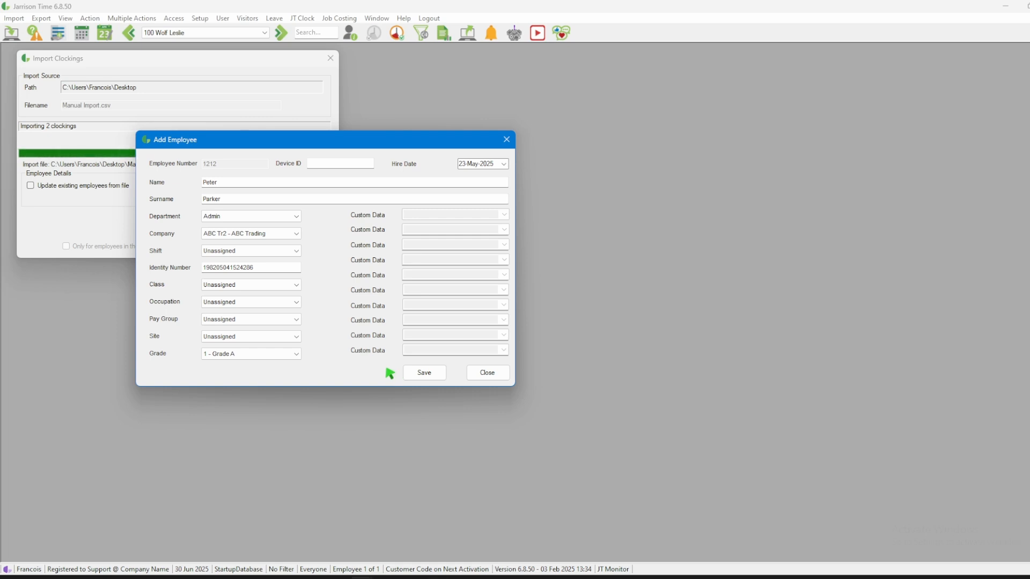
pyautogui.click(291, 287)
pyautogui.click(289, 300)
pyautogui.click(431, 379)
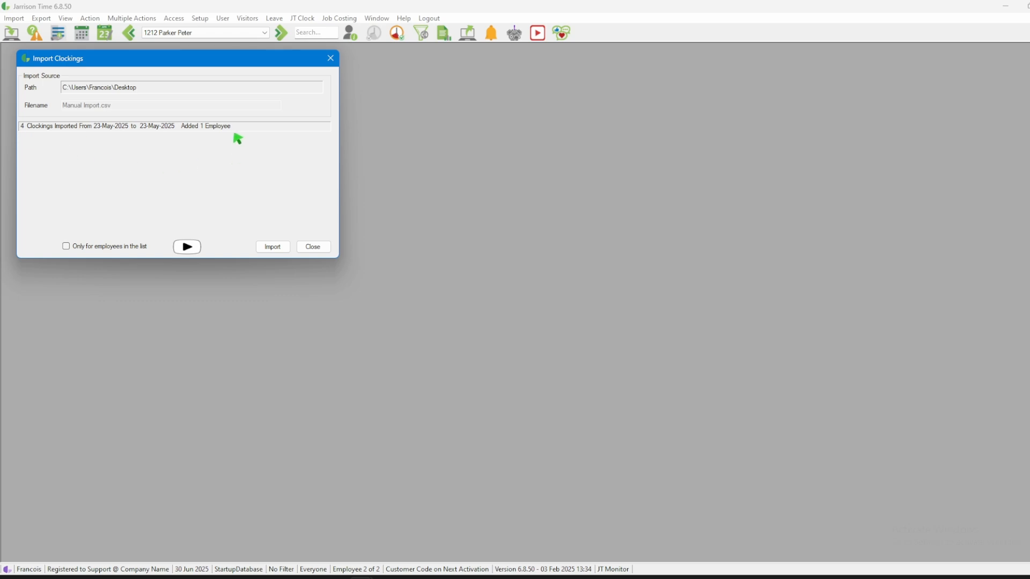
pyautogui.click(311, 246)
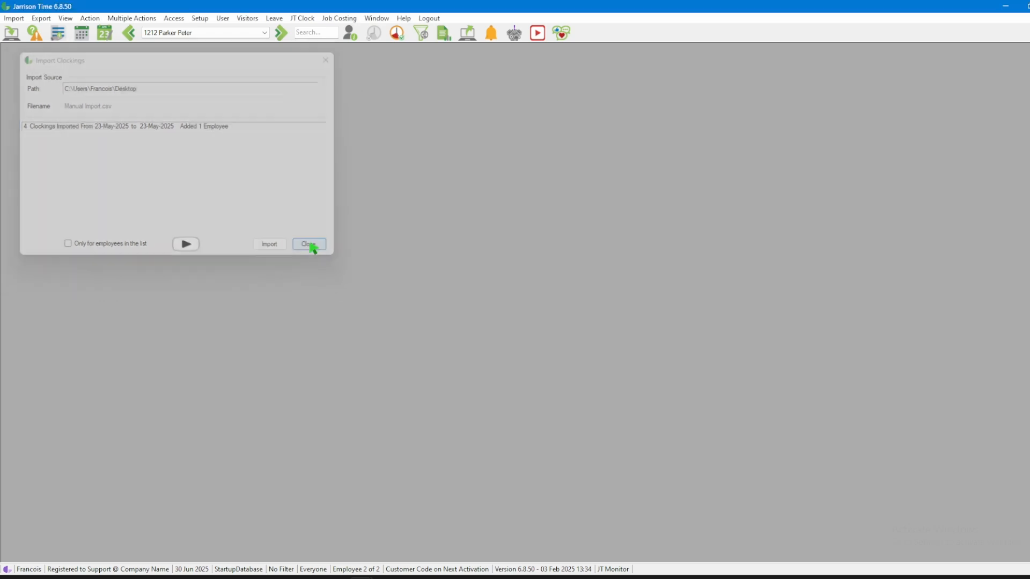
# - Check the employee list and view the new employee's Daily Summary for the imported clockings
pyautogui.click(265, 33)
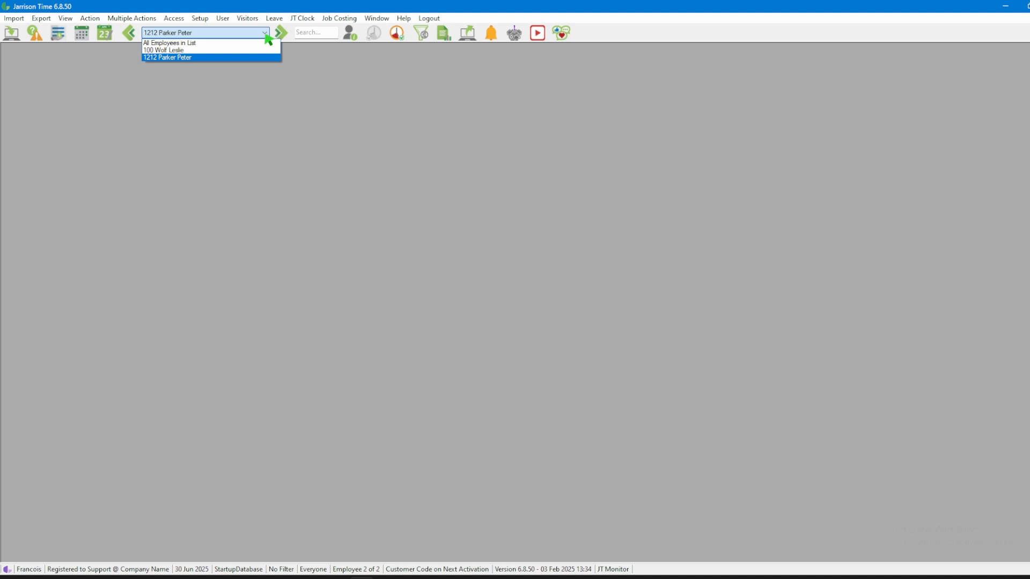
pyautogui.click(82, 39)
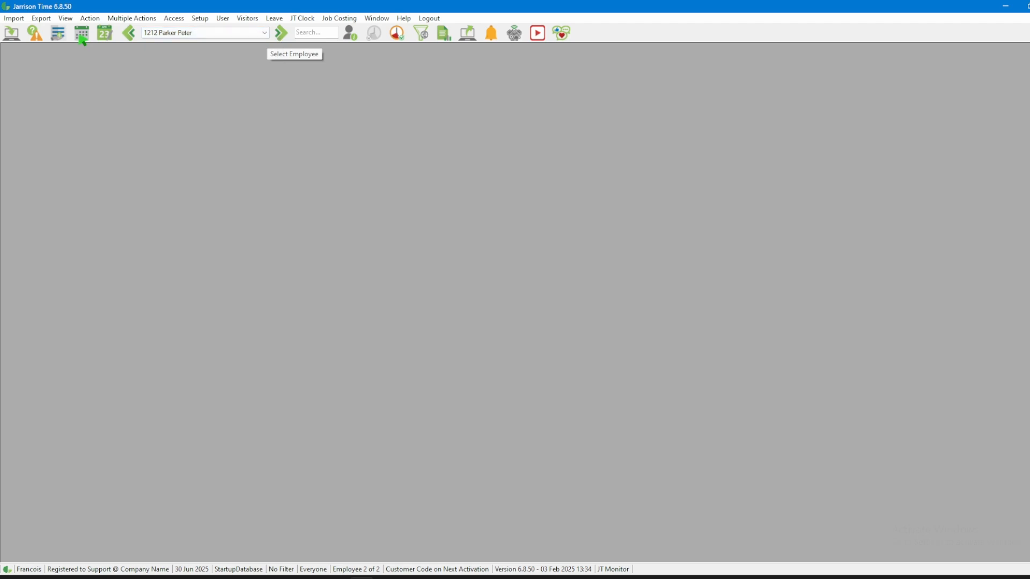
pyautogui.click(82, 39)
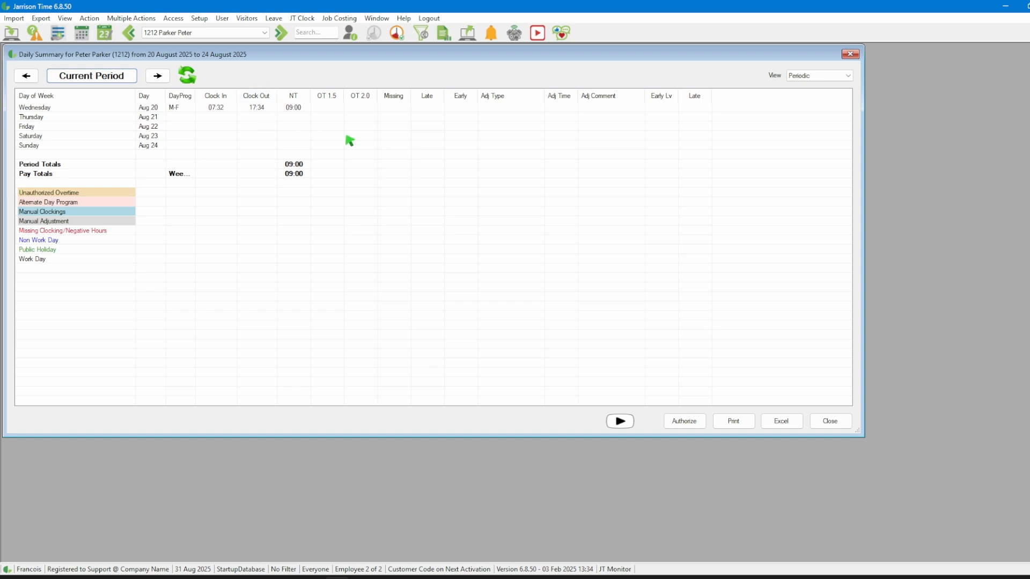
pyautogui.click(830, 422)
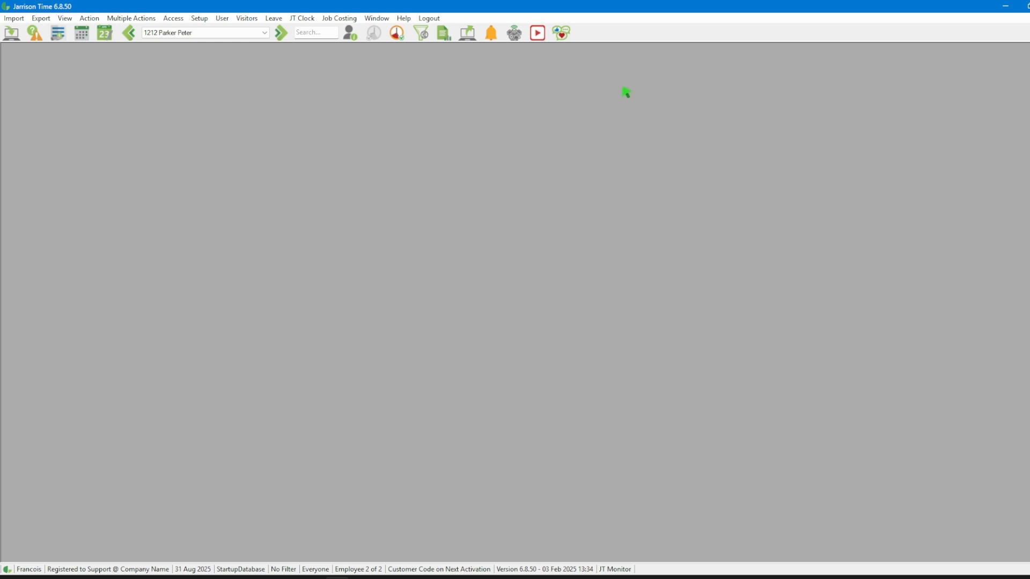